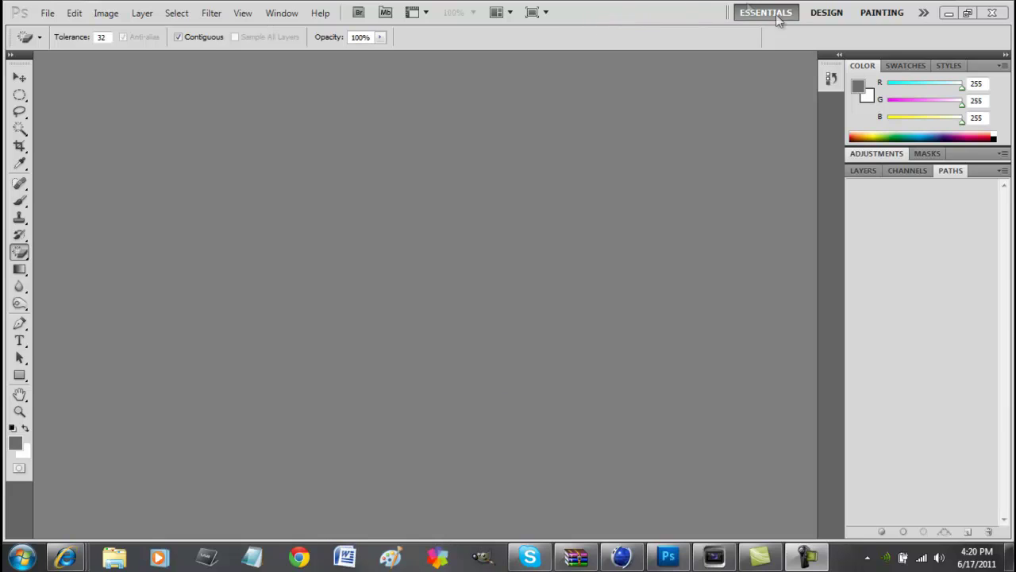
# Open Twitter_bird_logo from Libraries > Pictures > Player Cards and Gimp > other pics.
pyautogui.click(50, 14)
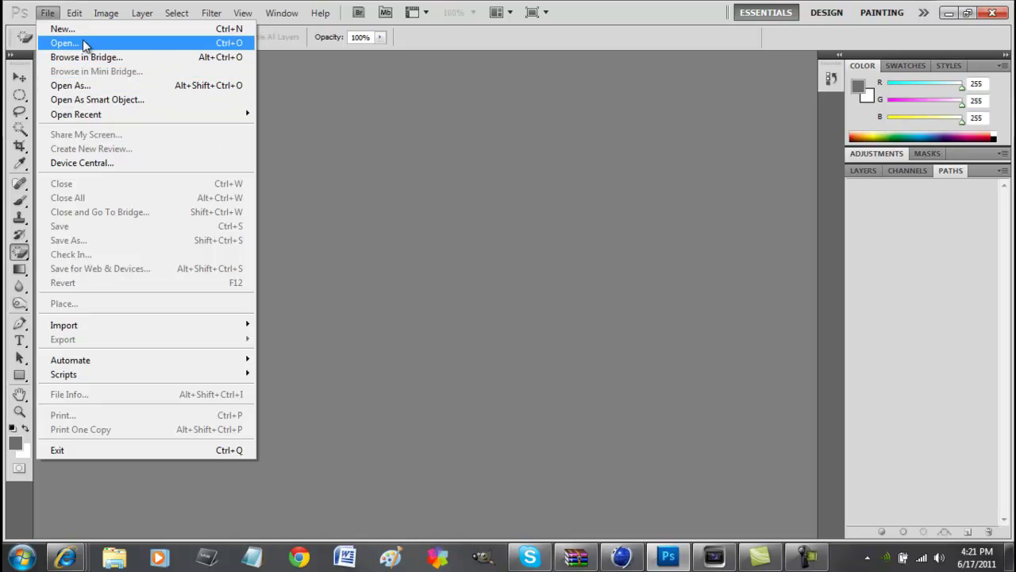
pyautogui.press('Escape')
pyautogui.doubleClick(346, 96)
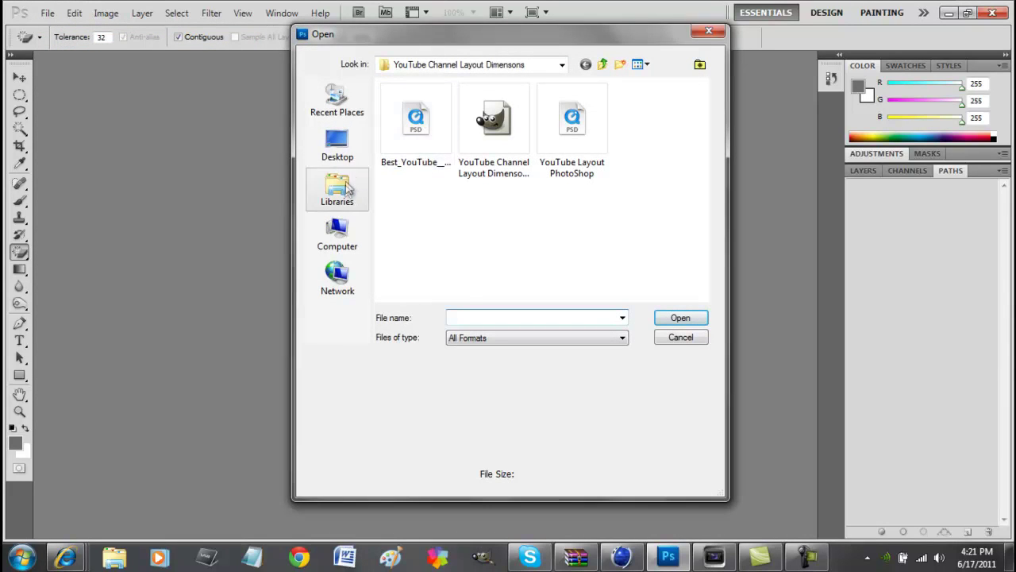
pyautogui.click(347, 183)
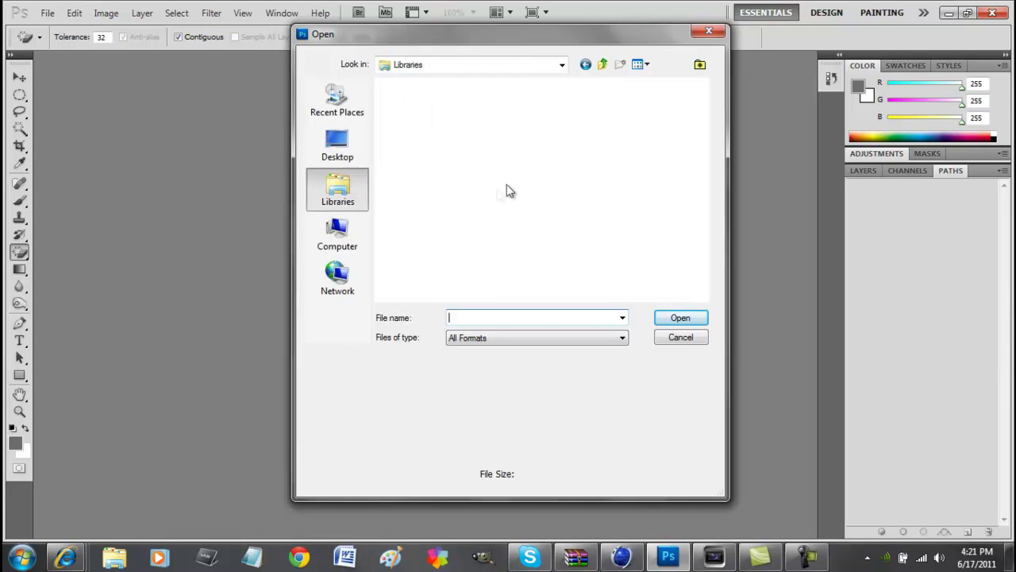
pyautogui.doubleClick(443, 147)
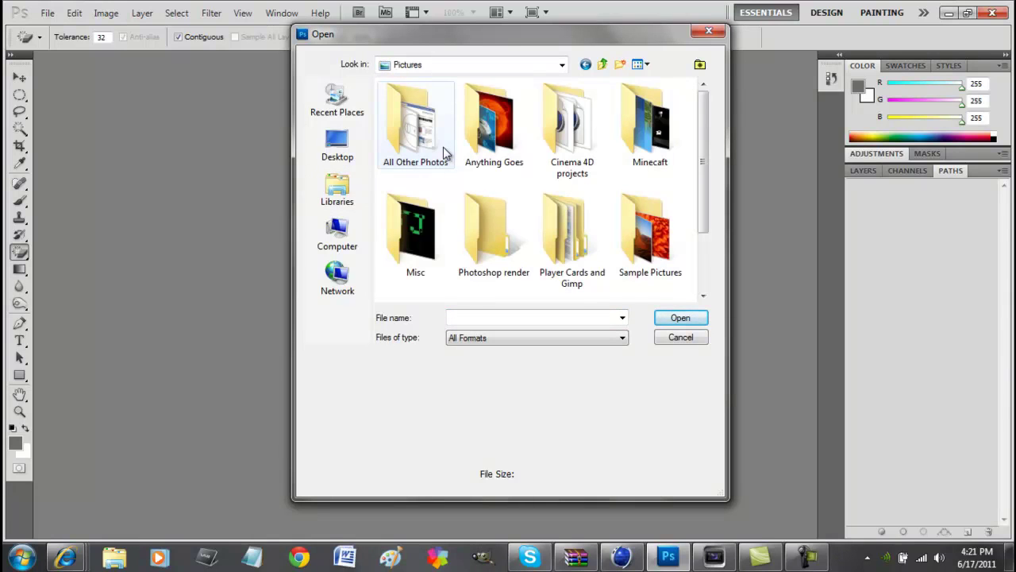
pyautogui.doubleClick(574, 242)
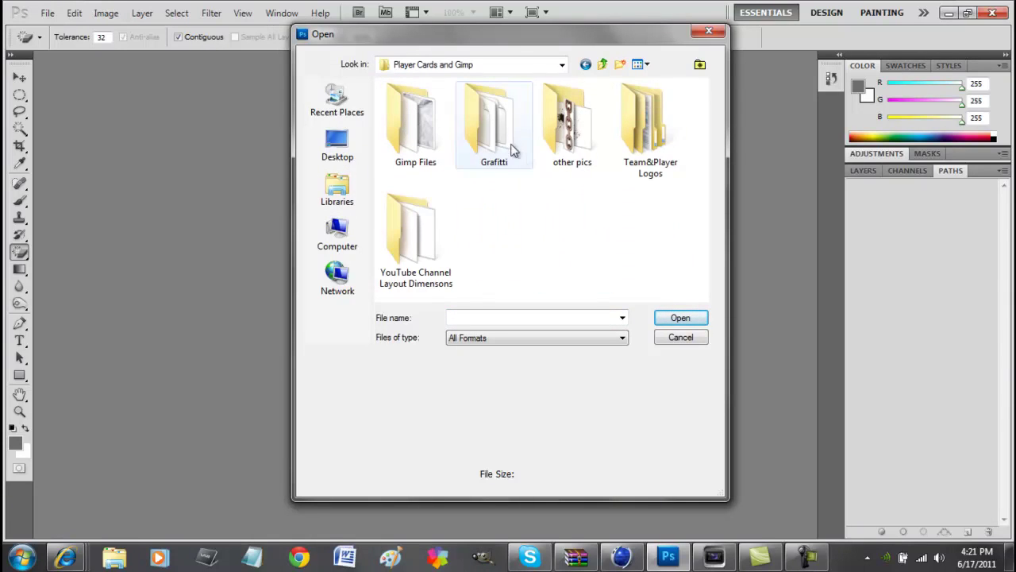
pyautogui.doubleClick(558, 140)
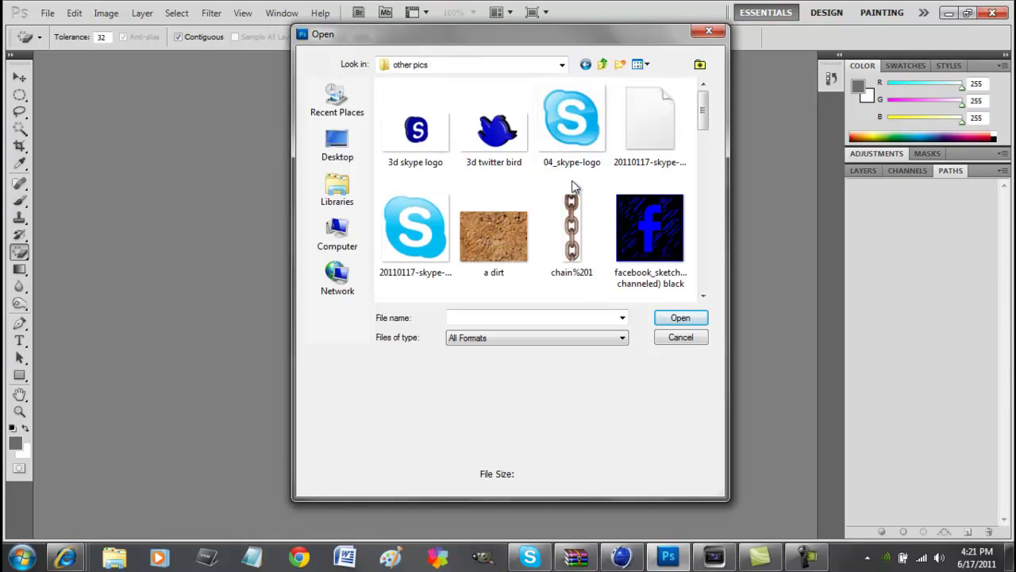
pyautogui.scroll(-10, 574, 188)
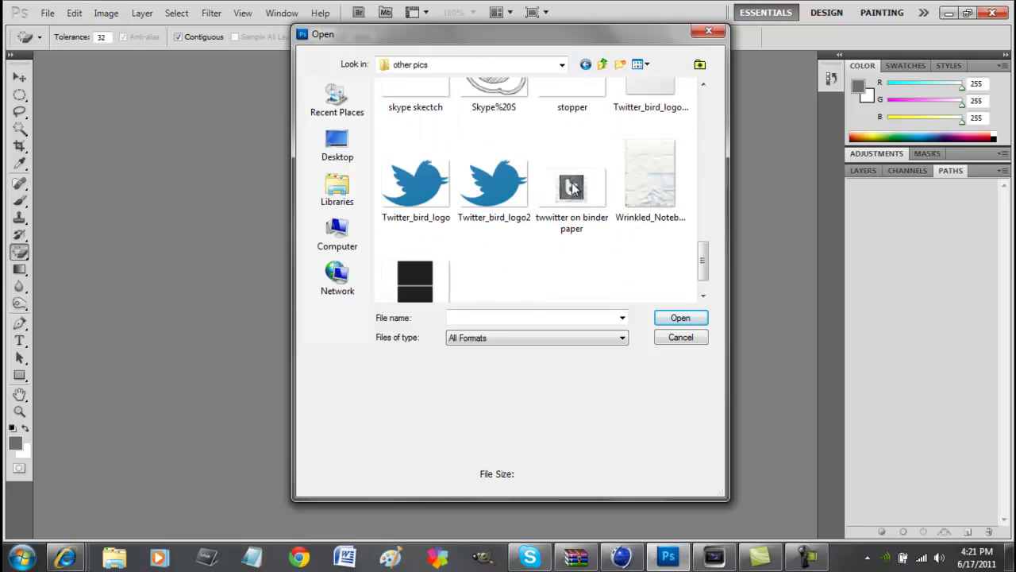
pyautogui.click(415, 185)
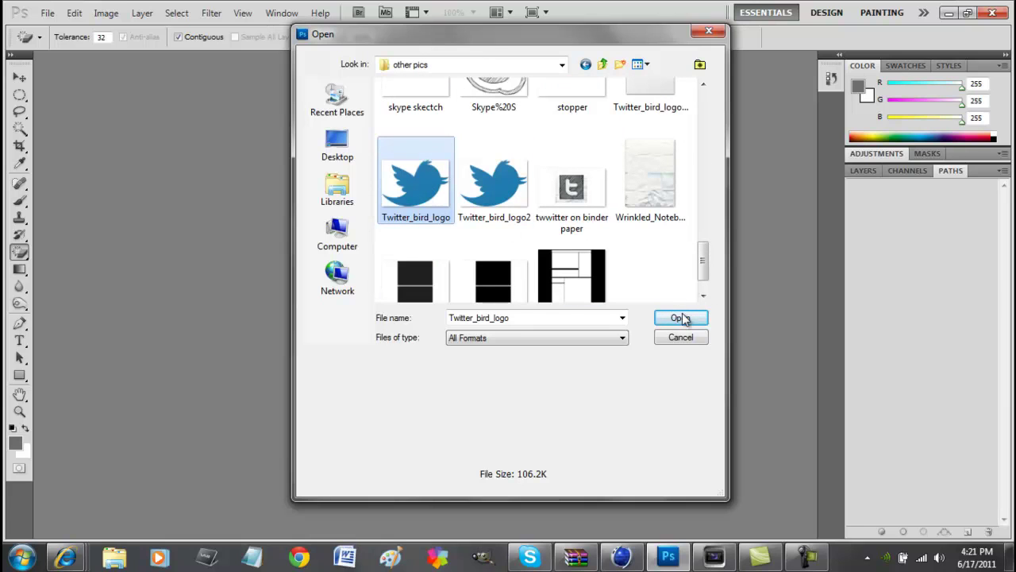
pyautogui.click(681, 317)
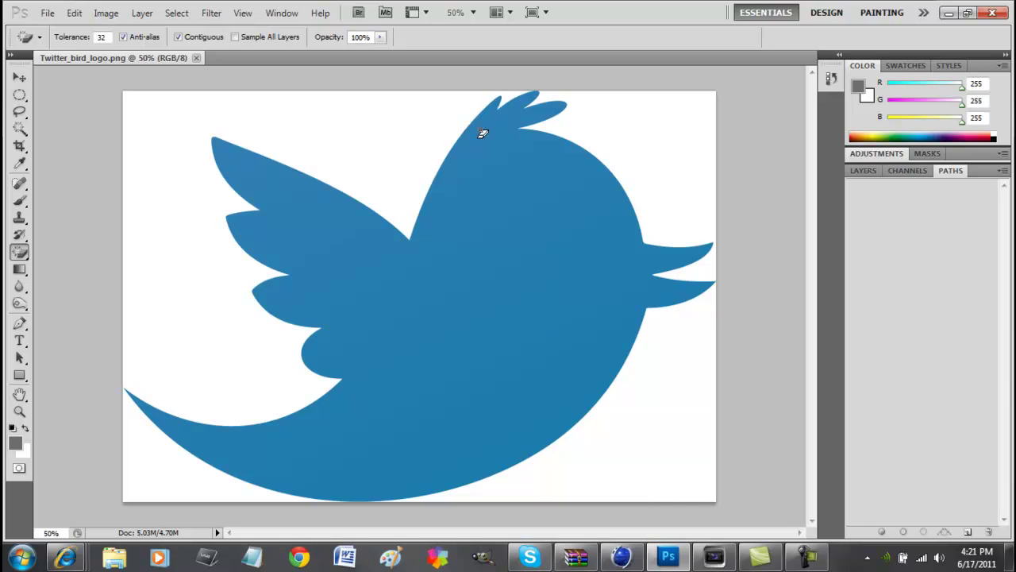
# Unlock the Background layer, magic-erase the white around the bird, and load its outline as a selection.
pyautogui.click(864, 170)
pyautogui.moveTo(978, 230); pyautogui.dragTo(990, 531)
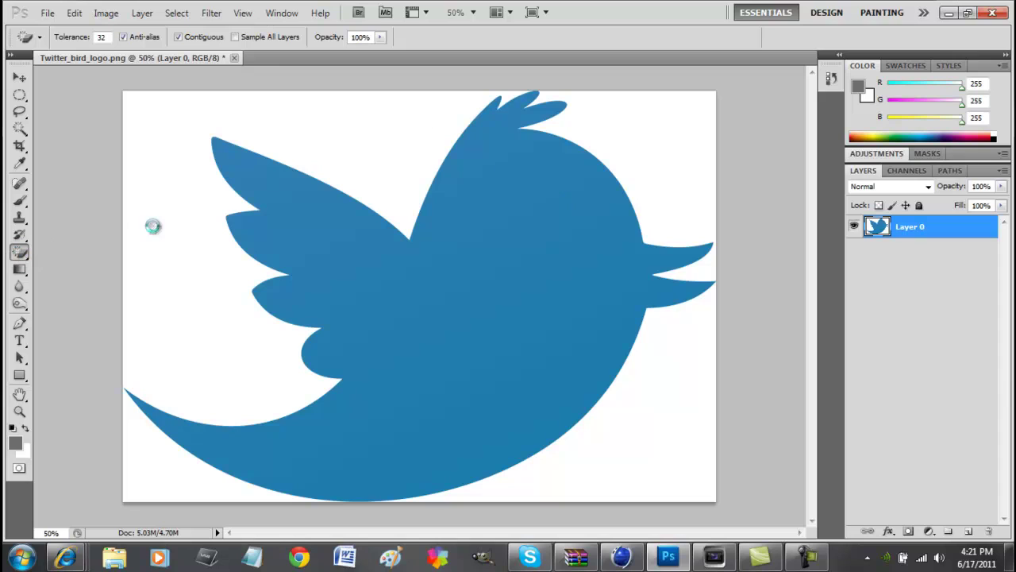
pyautogui.click(210, 215)
pyautogui.click(621, 188)
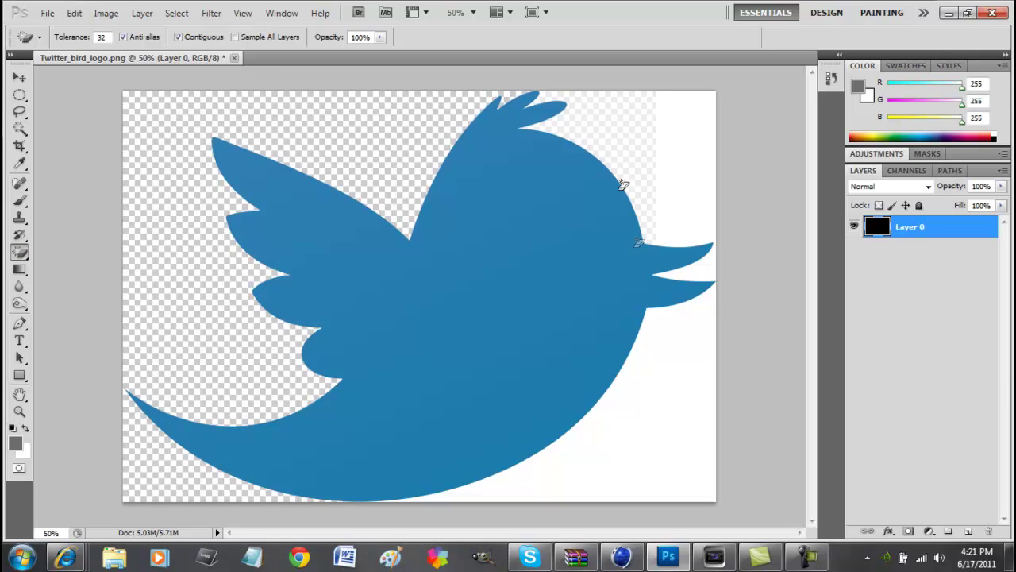
pyautogui.click(673, 376)
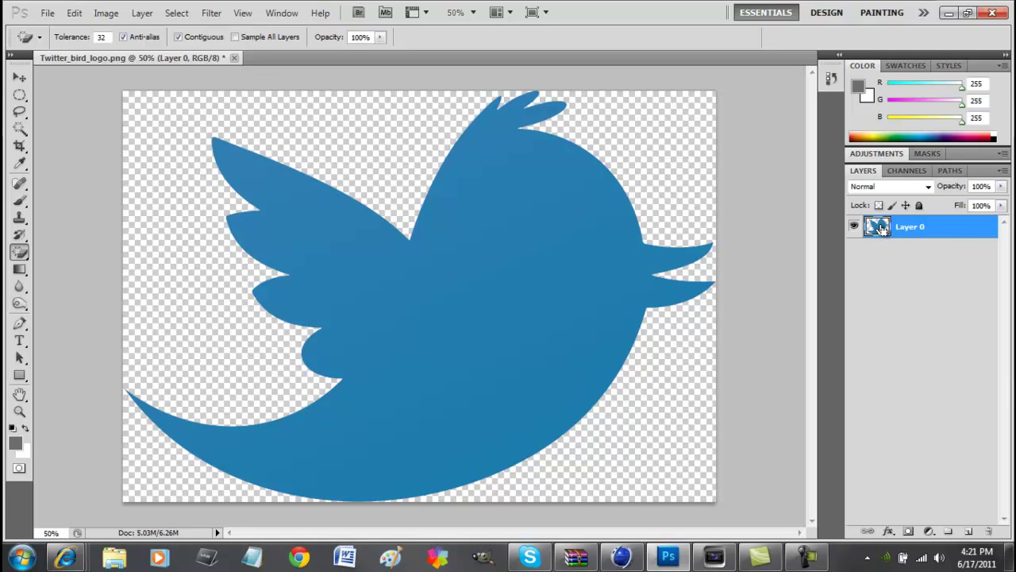
pyautogui.keyDown('ctrl'); pyautogui.click(880, 228); pyautogui.keyUp('ctrl')
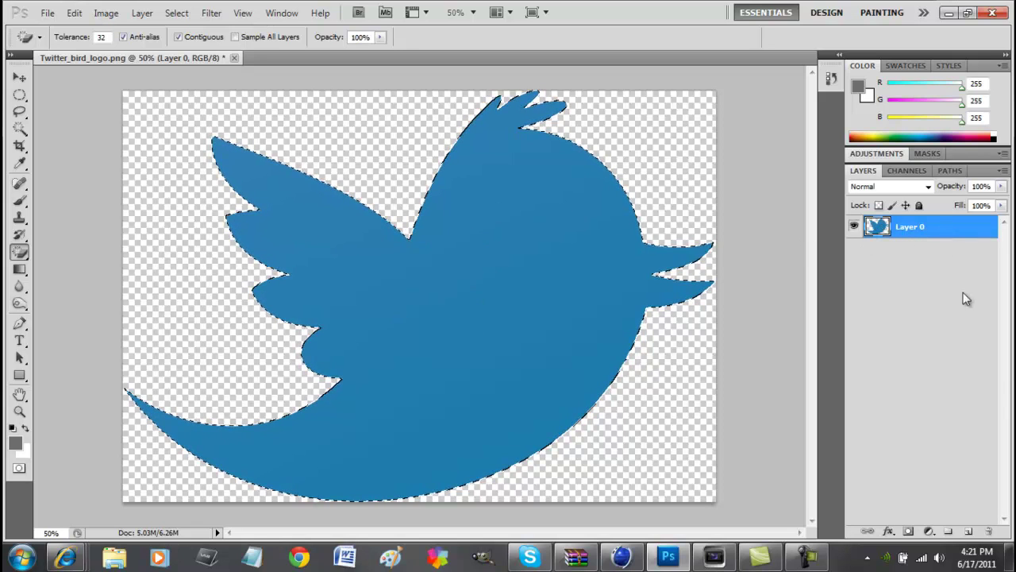
# In the Paths panel, convert the bird selection into a Work Path and select it.
pyautogui.click(952, 170)
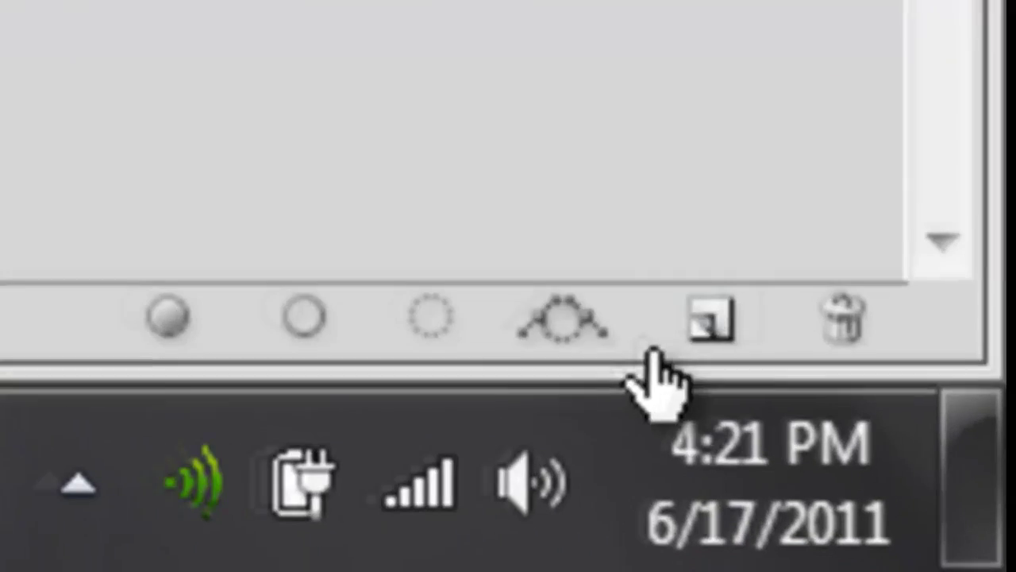
pyautogui.click(944, 530)
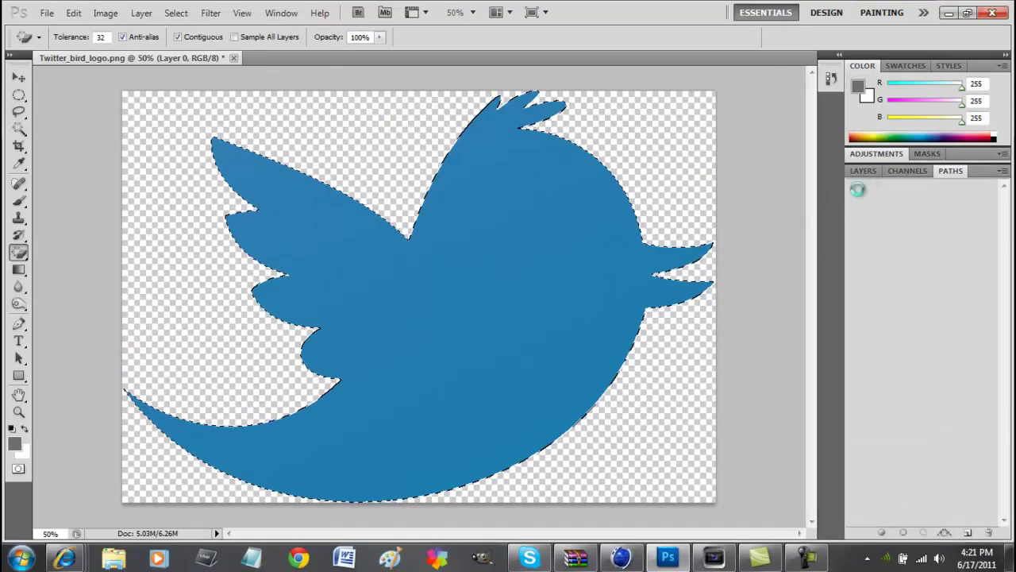
pyautogui.click(881, 190)
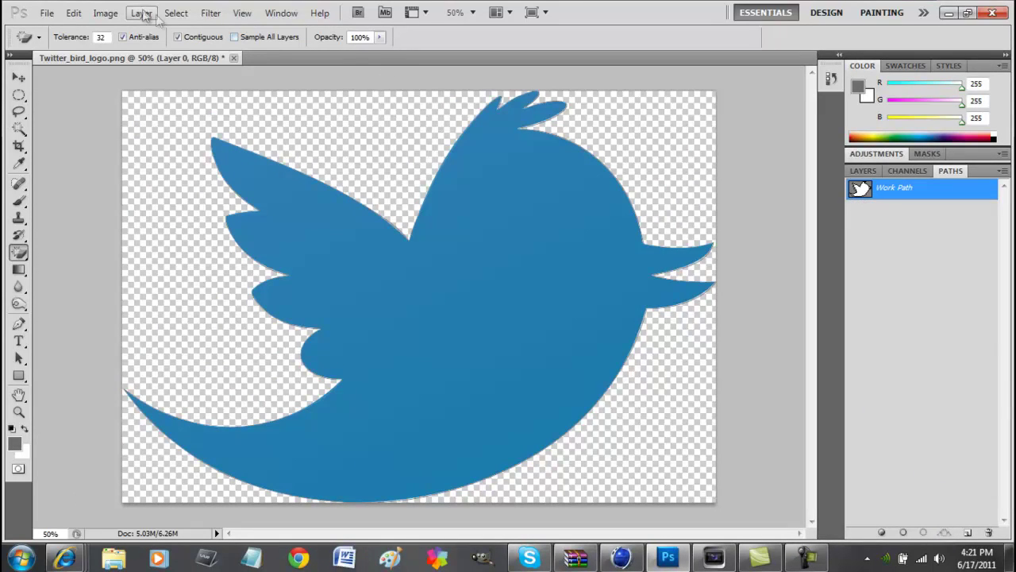
pyautogui.click(48, 13)
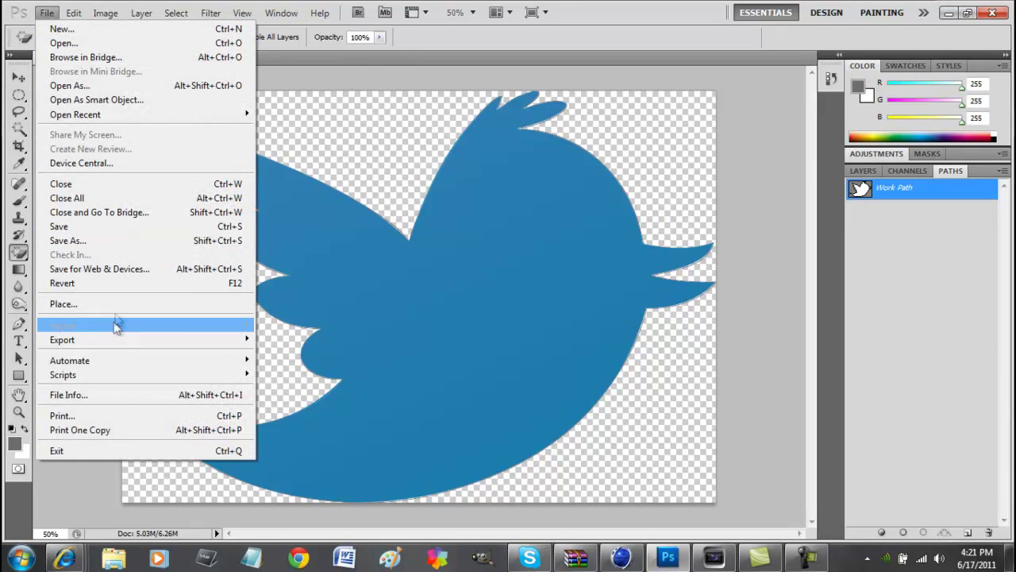
# Export the work path to Illustrator as the file 'Twitter path'.
pyautogui.moveTo(194, 346)
pyautogui.click(305, 353)
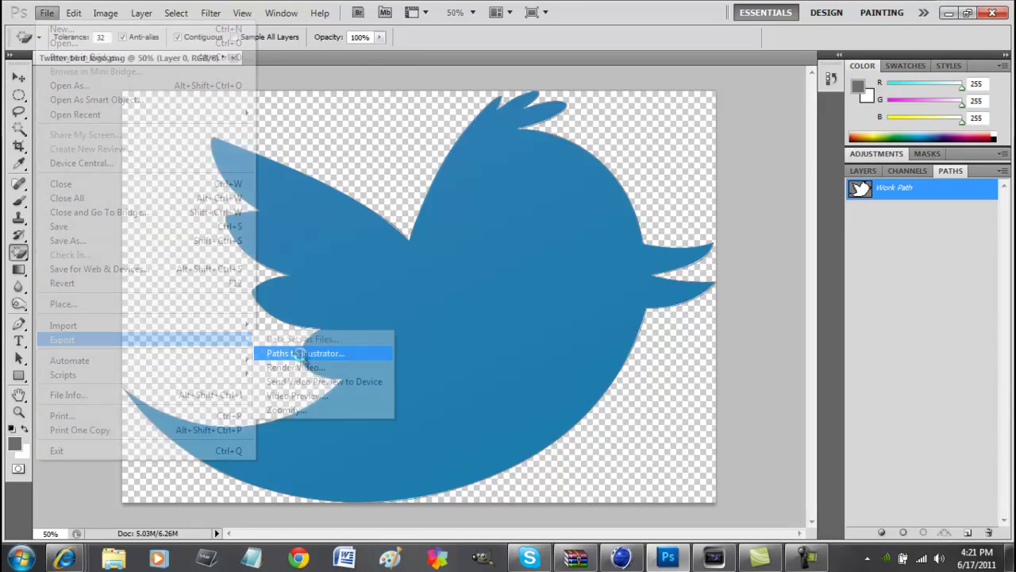
pyautogui.click(610, 190)
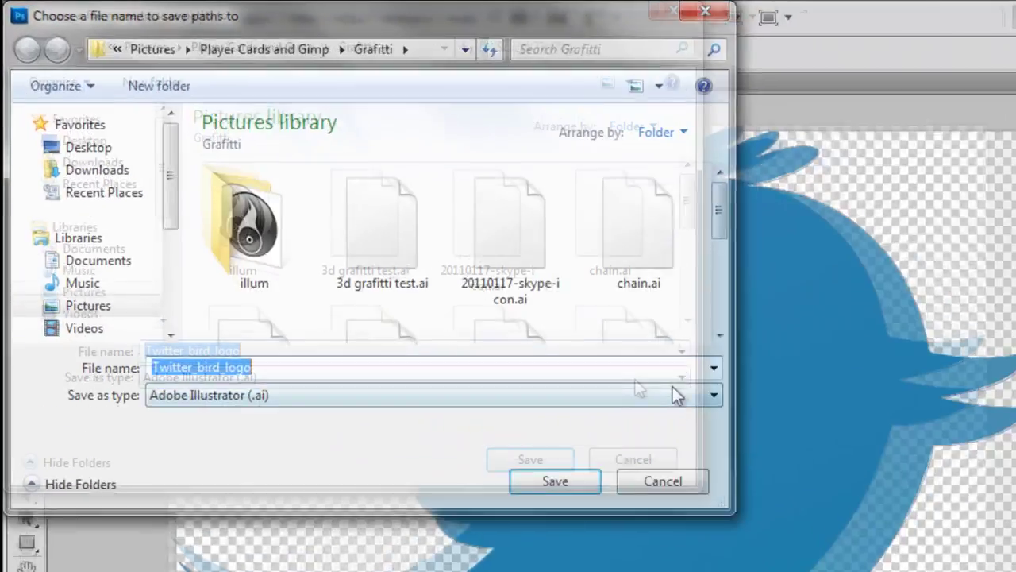
pyautogui.write('Tiw')
pyautogui.press('BackSpace')
pyautogui.press('BackSpace')
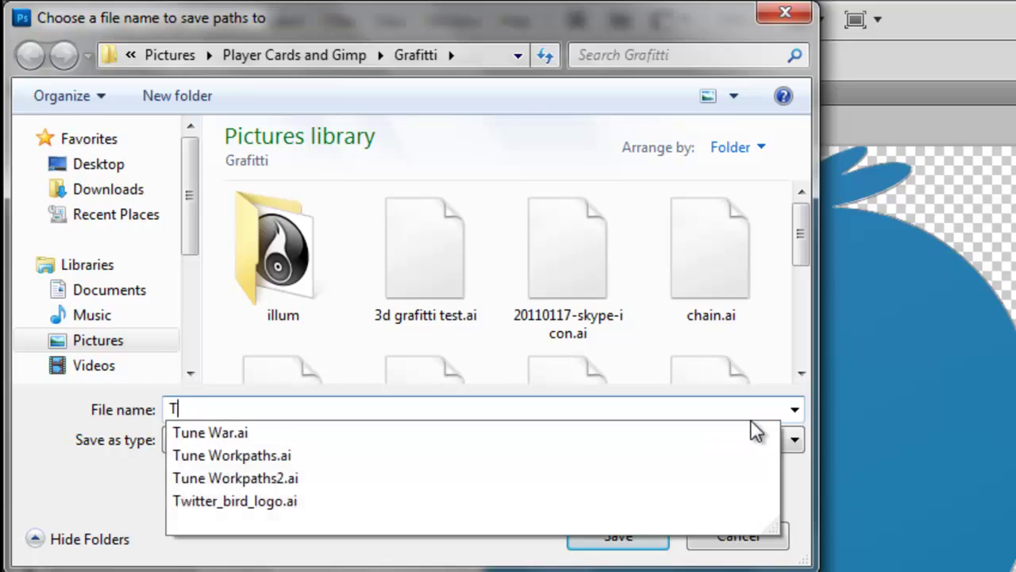
pyautogui.write('witter path')
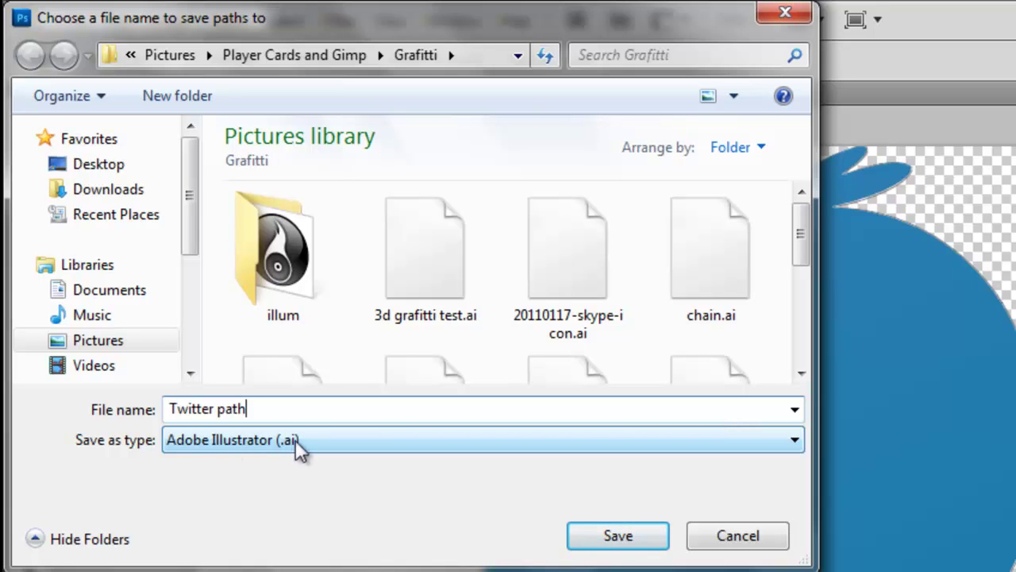
pyautogui.click(619, 536)
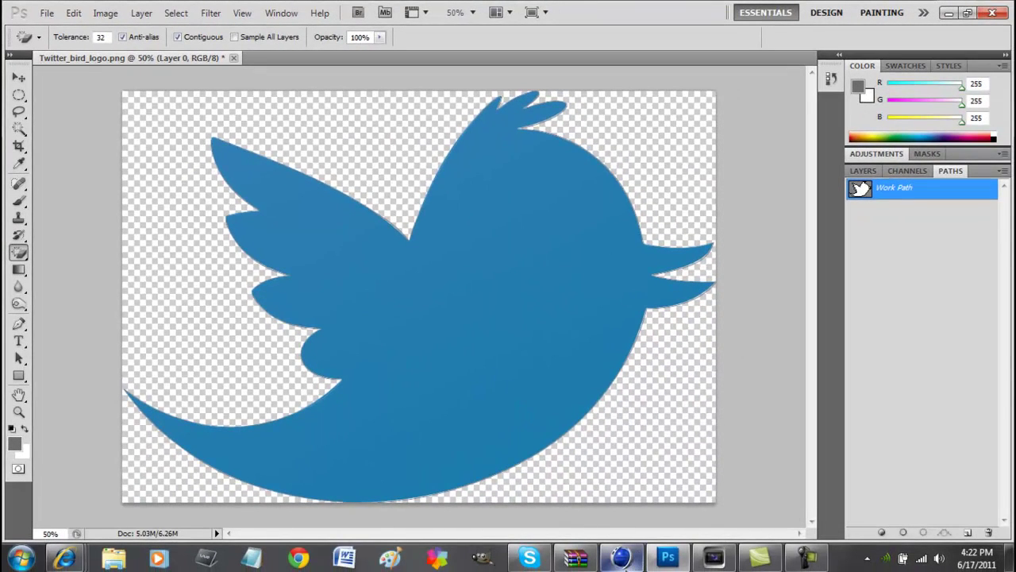
# Switch to CINEMA 4D and start a new empty scene.
pyautogui.click(621, 558)
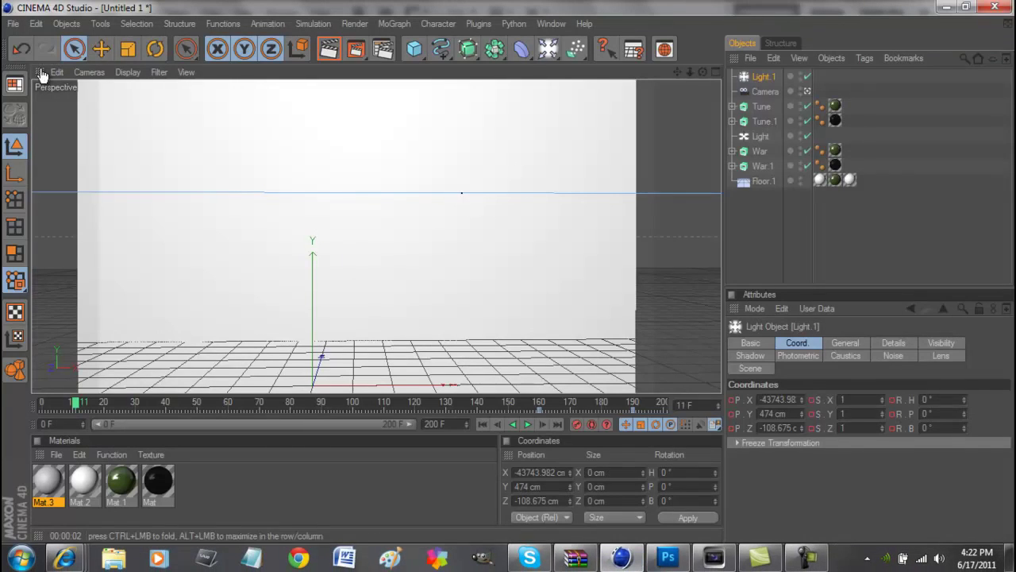
pyautogui.click(19, 26)
pyautogui.click(32, 45)
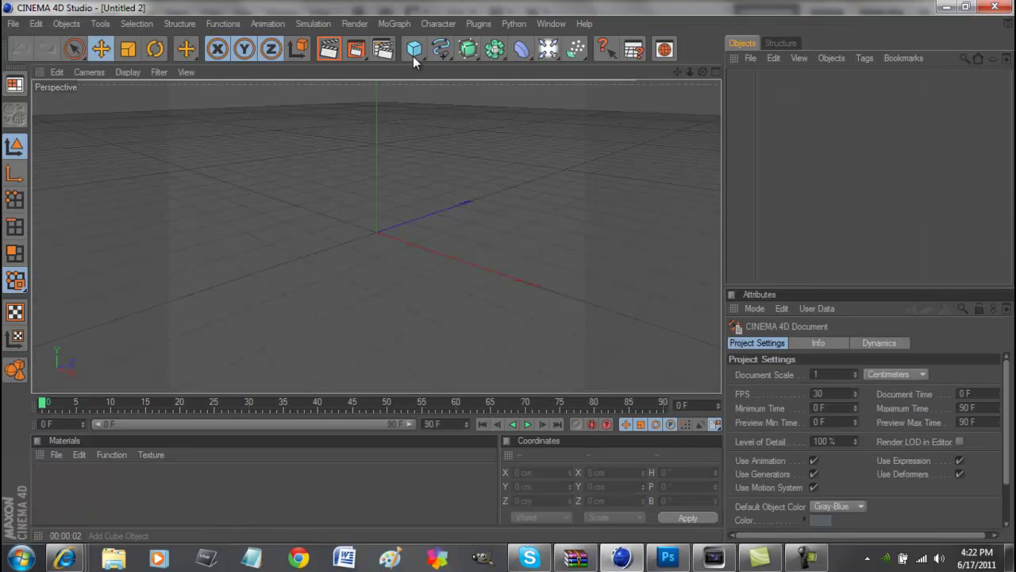
# Set the render output size to 1280 x 720 pixels.
pyautogui.click(383, 50)
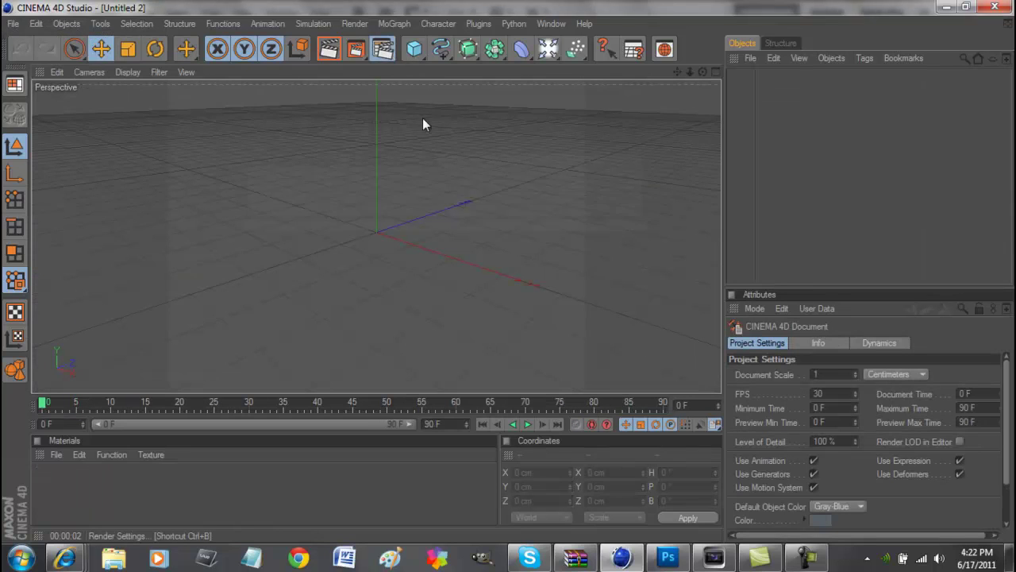
pyautogui.click(151, 57)
pyautogui.doubleClick(319, 76)
pyautogui.write('1280')
pyautogui.press('Tab')
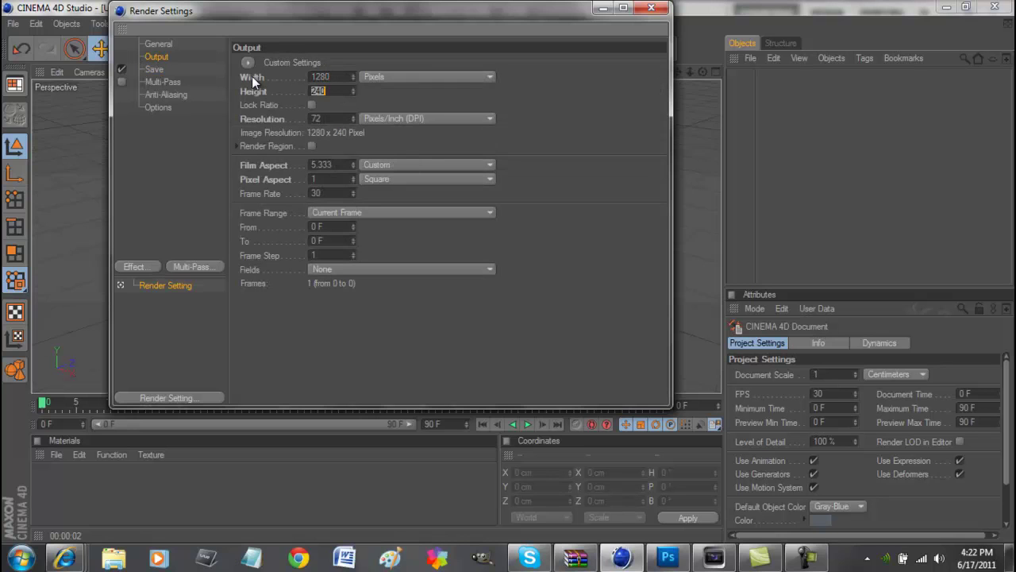
pyautogui.write('720')
pyautogui.press('Tab')
pyautogui.click(661, 7)
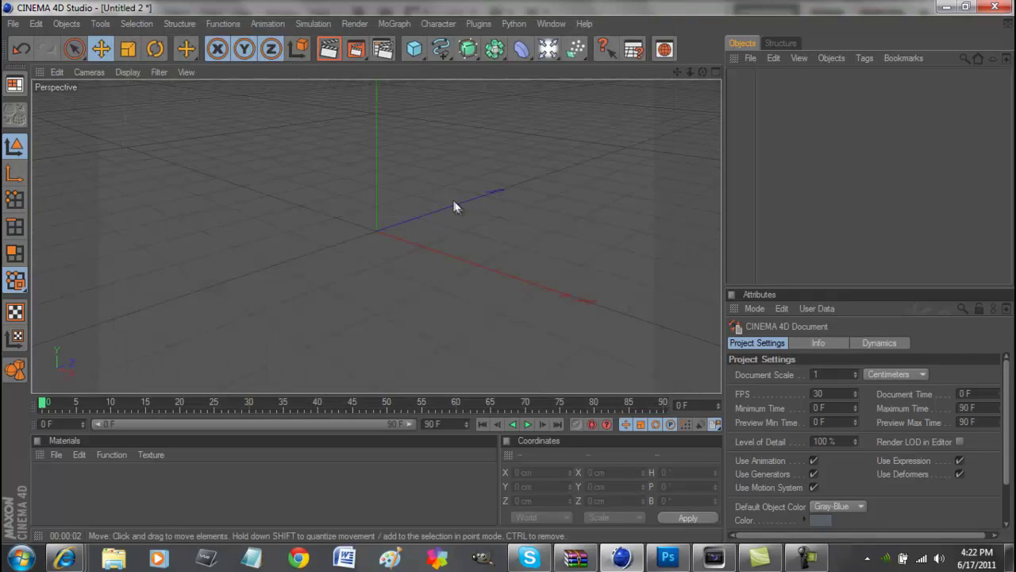
# Merge Twitter path.ai into the scene with the default Illustrator import settings.
pyautogui.click(13, 23)
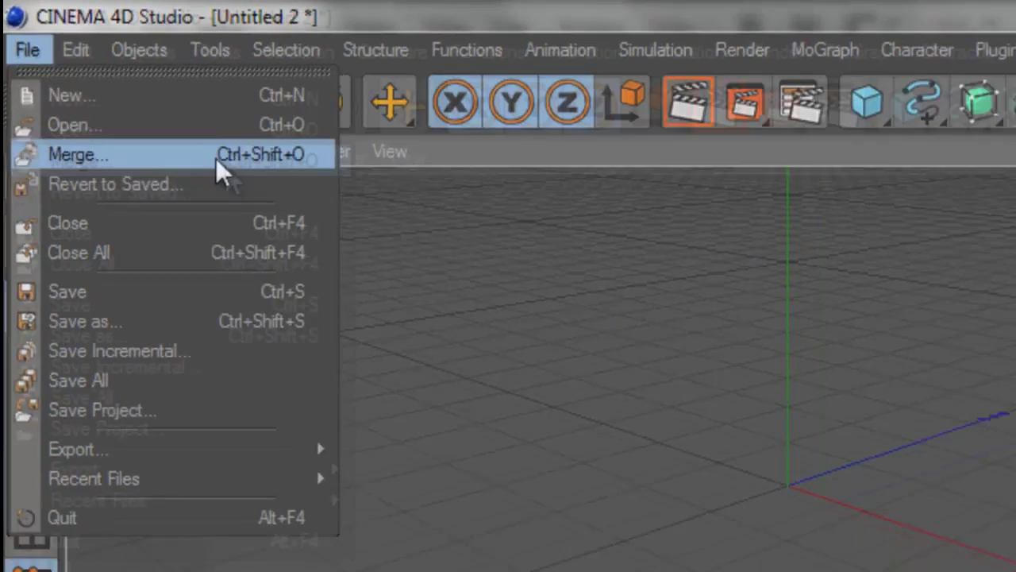
pyautogui.click(238, 177)
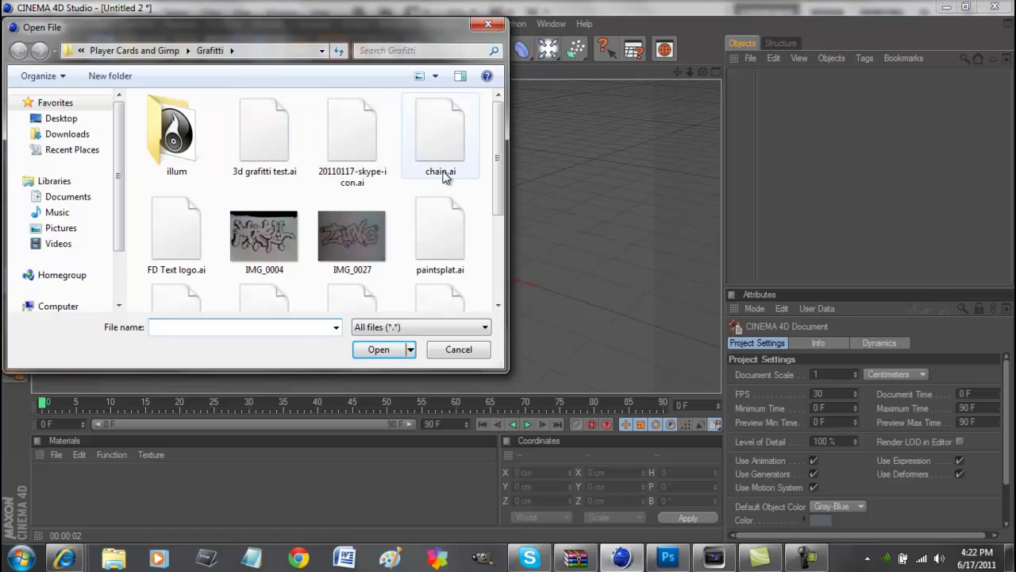
pyautogui.scroll(-2, 493, 181)
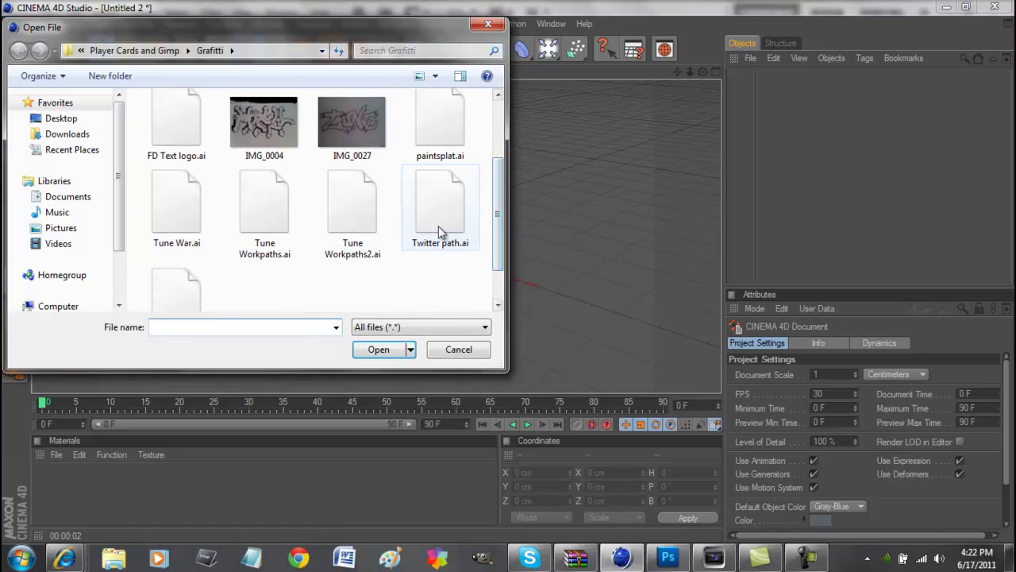
pyautogui.click(427, 224)
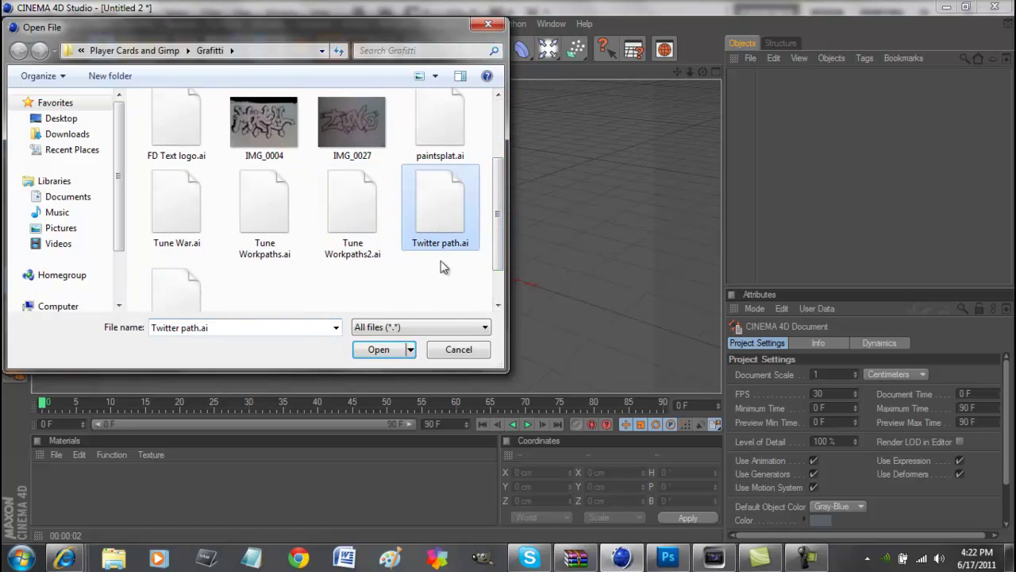
pyautogui.click(379, 354)
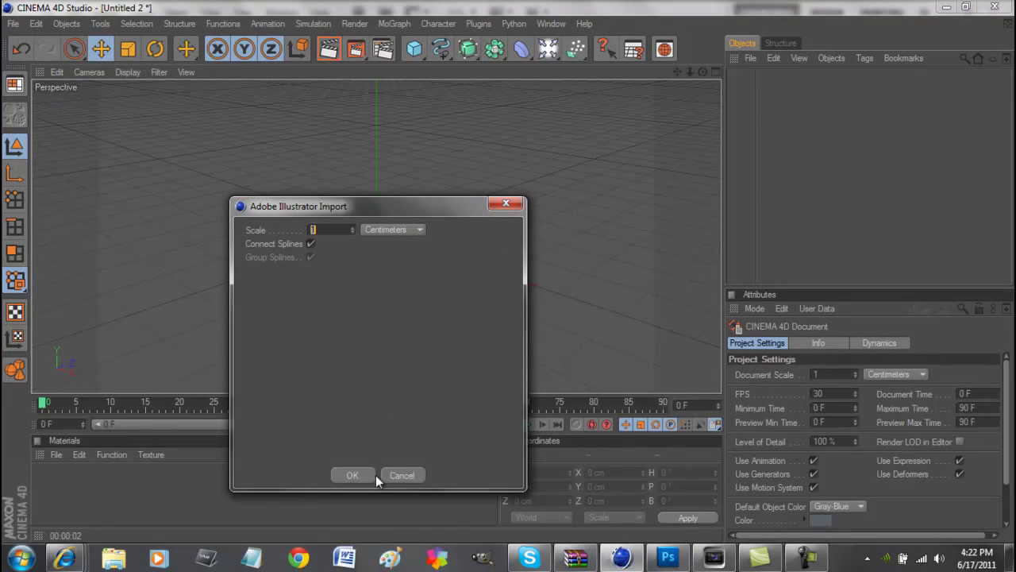
pyautogui.click(362, 477)
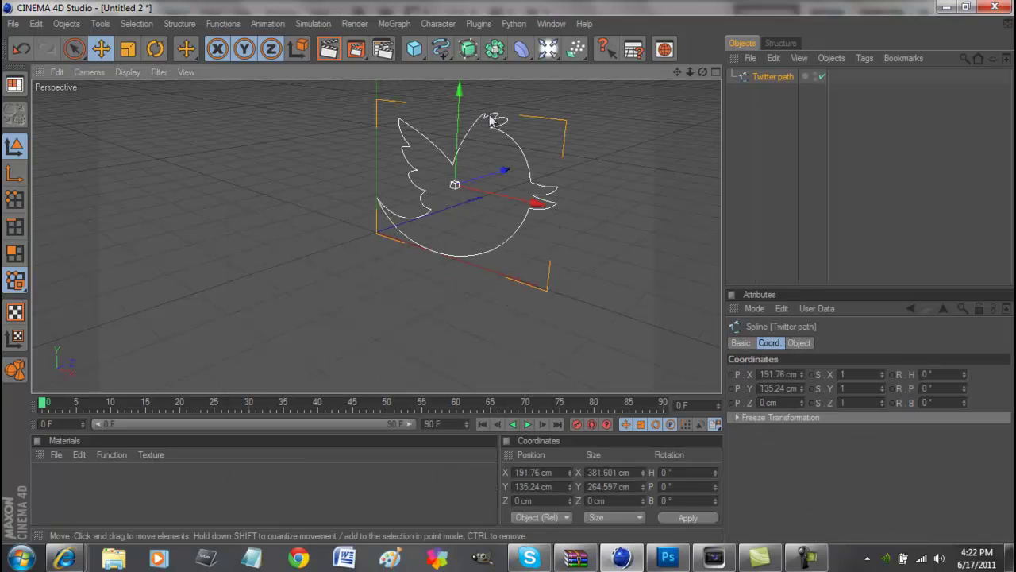
# Orbit the view to see the bird outline, then add Extrude NURBS from the NURBS flyout.
pyautogui.moveTo(677, 72); pyautogui.dragTo(554, 181)
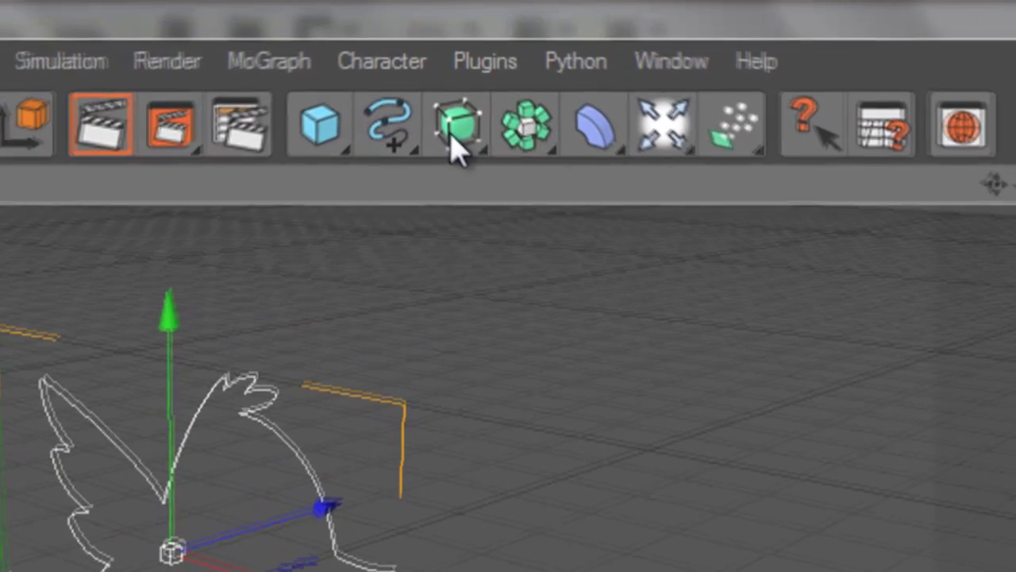
pyautogui.click(465, 79)
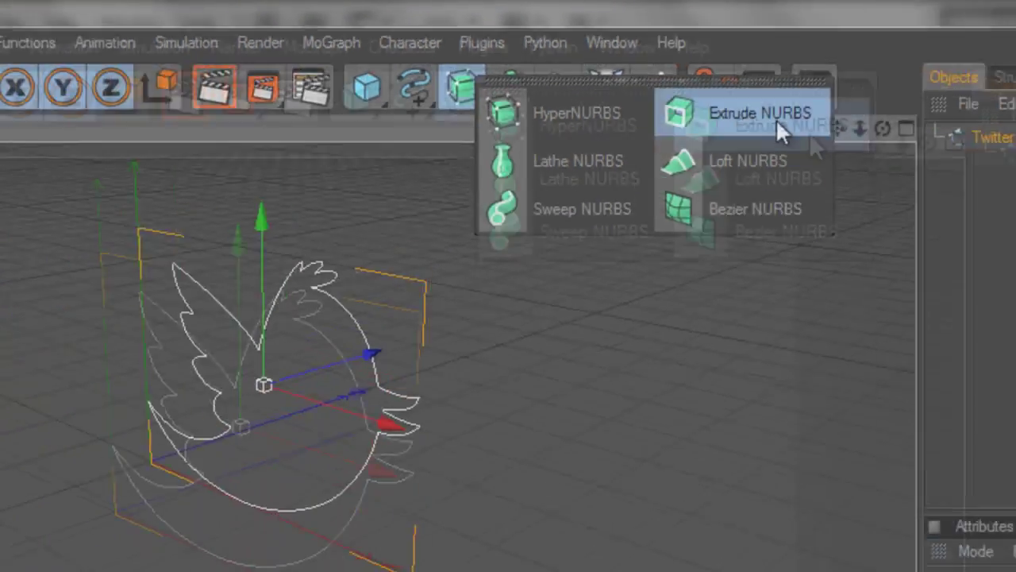
pyautogui.click(776, 120)
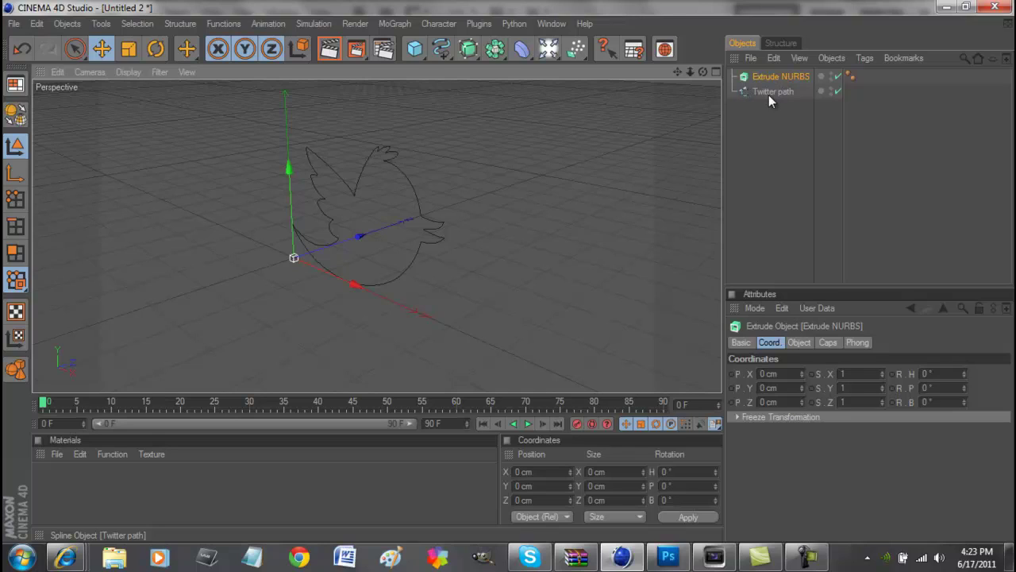
# Parent Twitter path under Extrude NURBS and set the extrusion depth to 60 cm.
pyautogui.moveTo(771, 93); pyautogui.dragTo(773, 77)
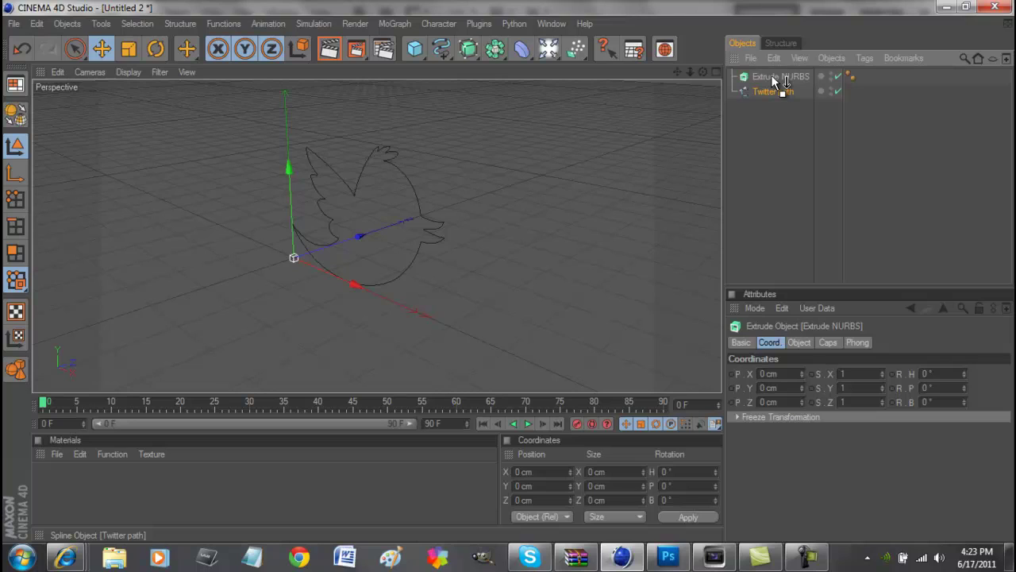
pyautogui.moveTo(776, 79); pyautogui.dragTo(775, 82)
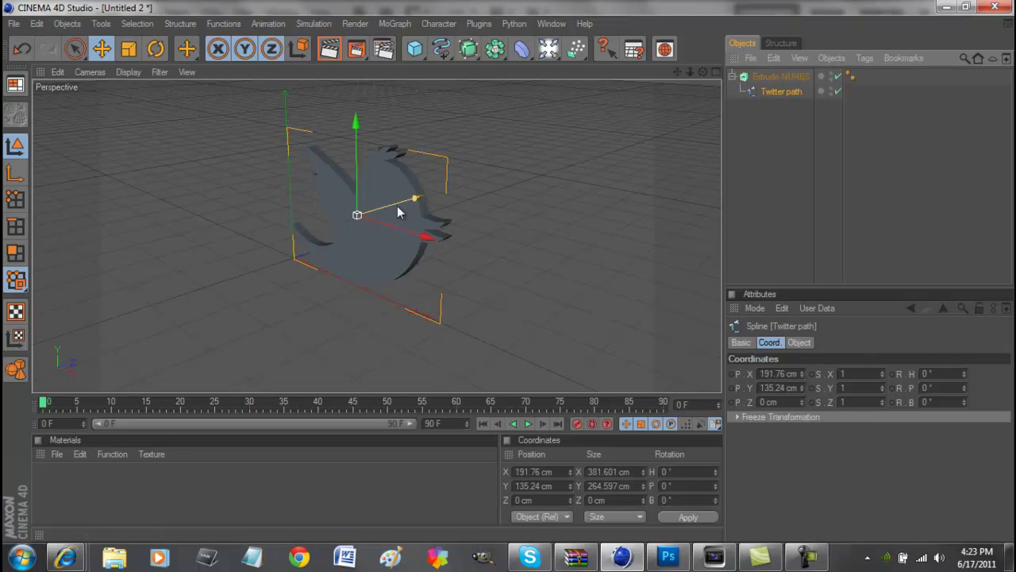
pyautogui.click(790, 77)
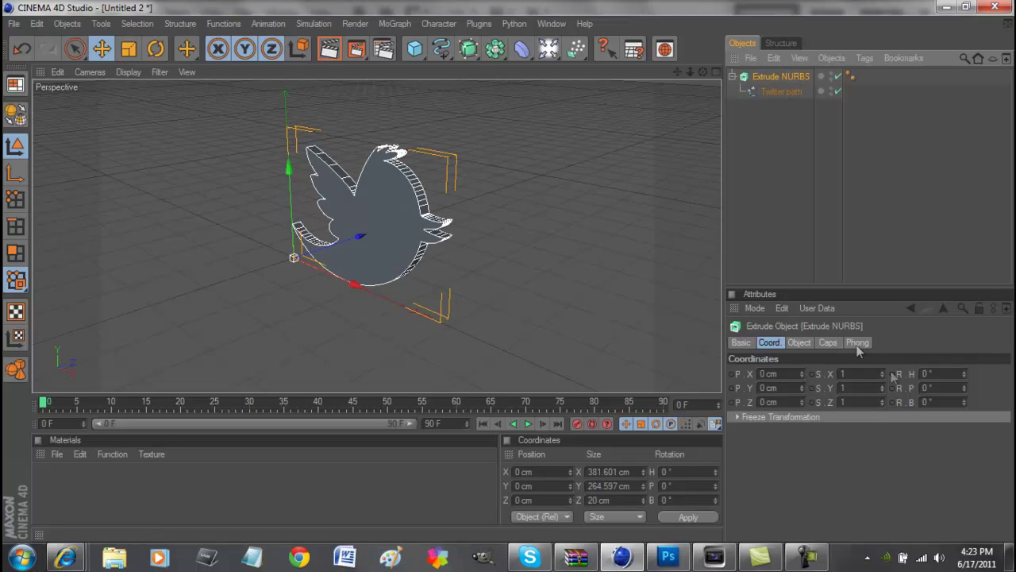
pyautogui.click(802, 343)
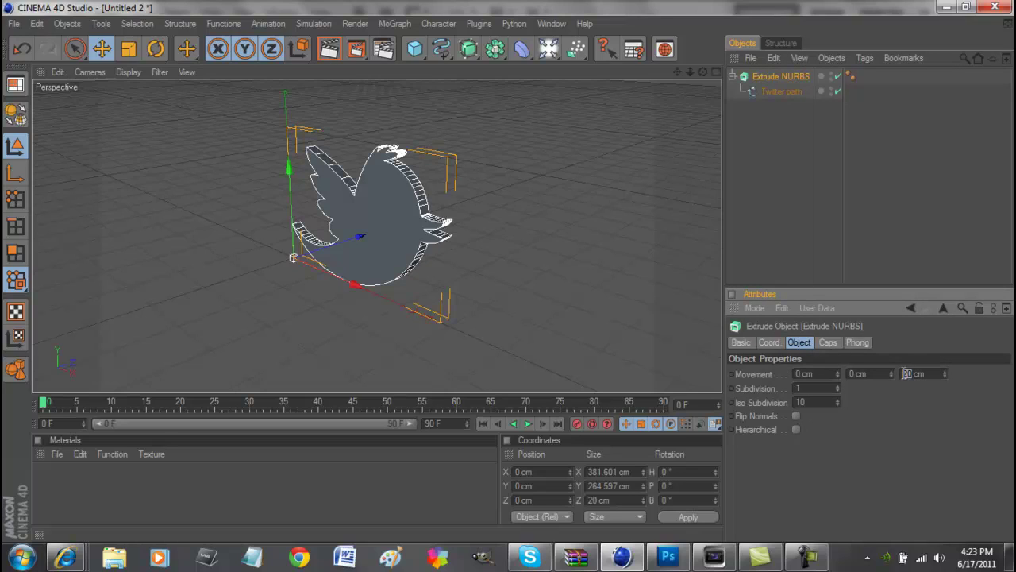
pyautogui.write('60')
pyautogui.press('Return')
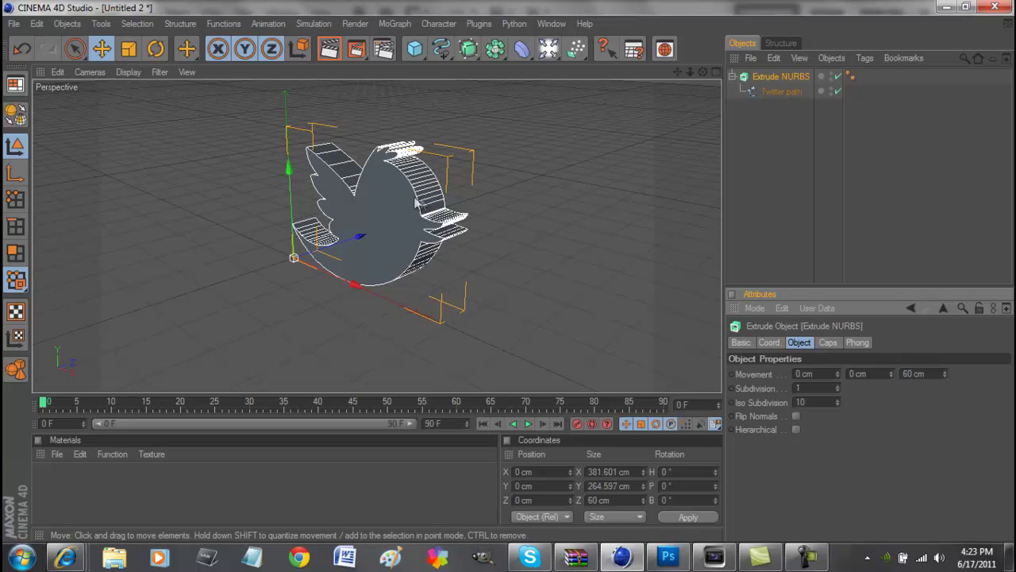
# Collapse the Extrude NURBS, rename it Twitter, and create a new material.
pyautogui.click(782, 115)
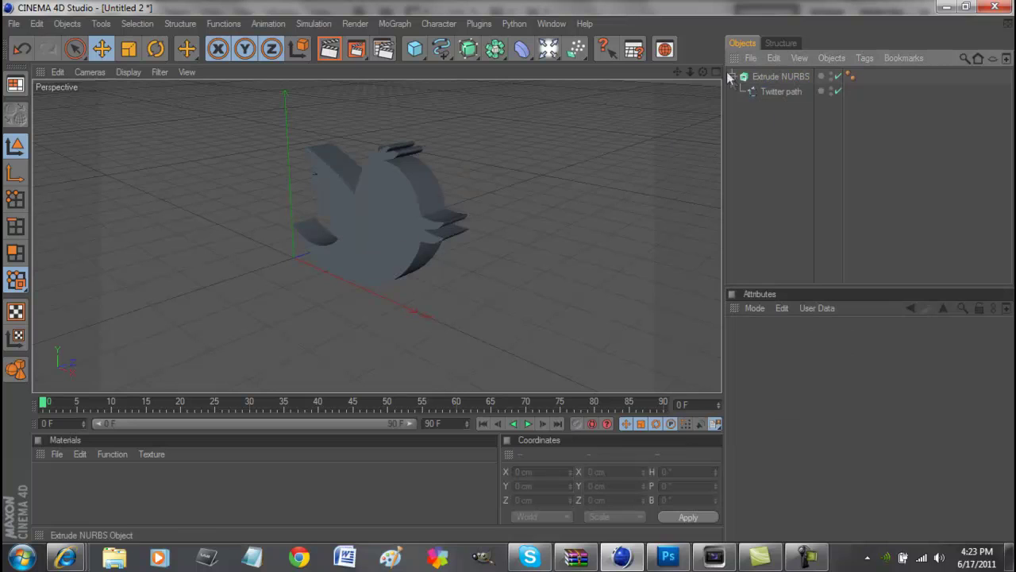
pyautogui.click(732, 77)
pyautogui.doubleClick(754, 78)
pyautogui.write('Tw')
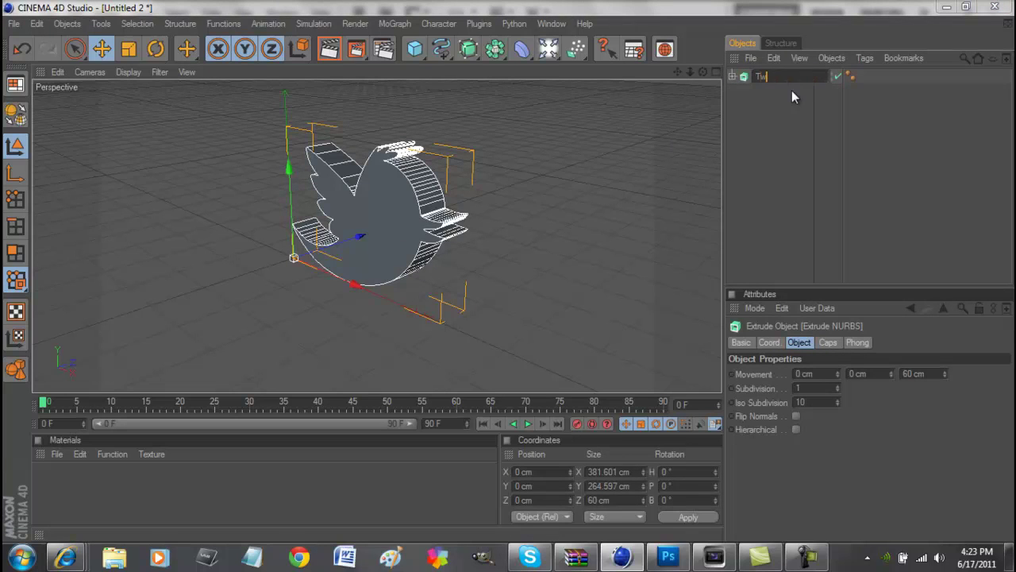
pyautogui.write('itter')
pyautogui.press('Return')
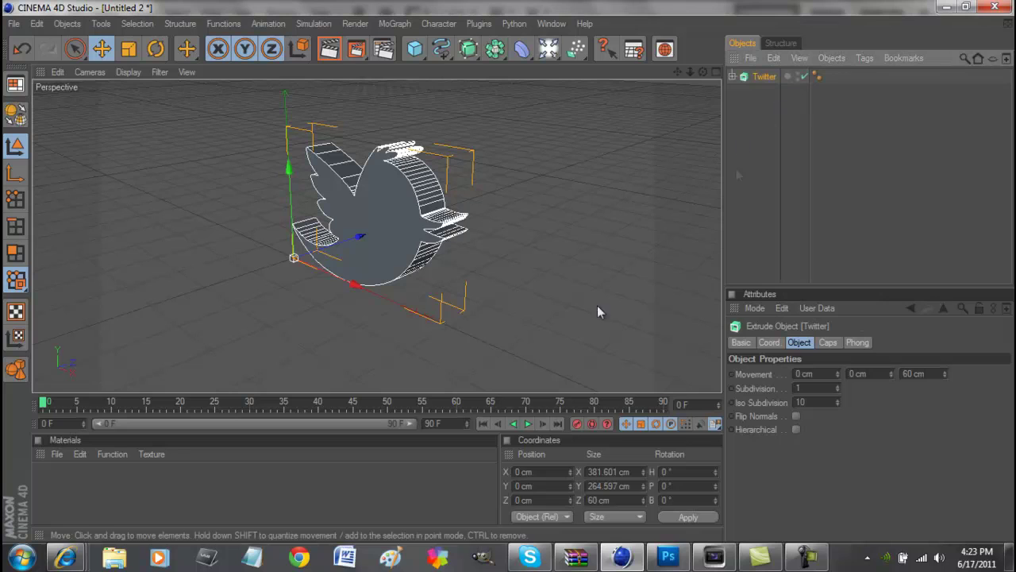
pyautogui.doubleClick(230, 486)
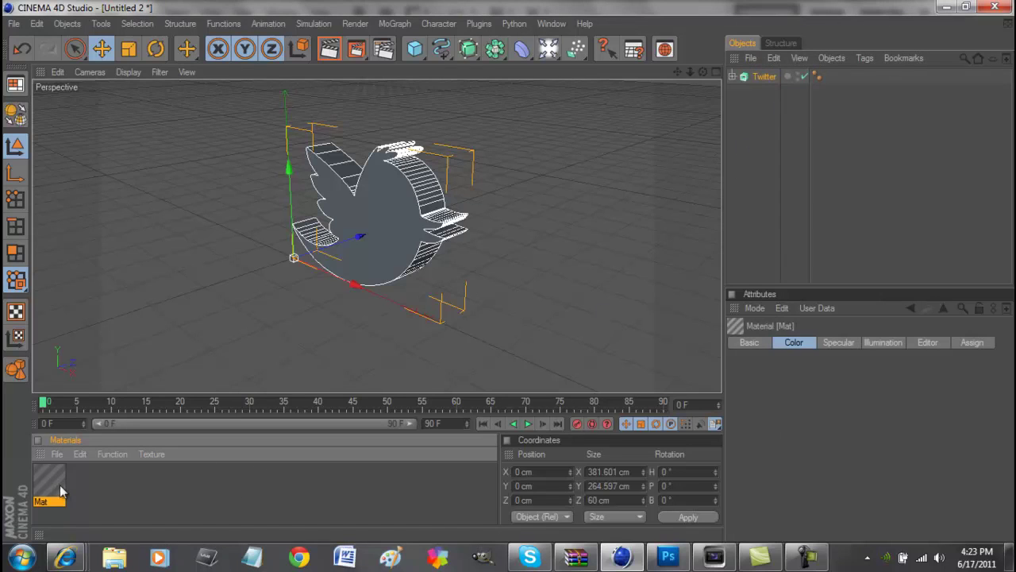
# Make the Mat material pure blue (0, 0, 255) and apply it to the Twitter object.
pyautogui.doubleClick(55, 490)
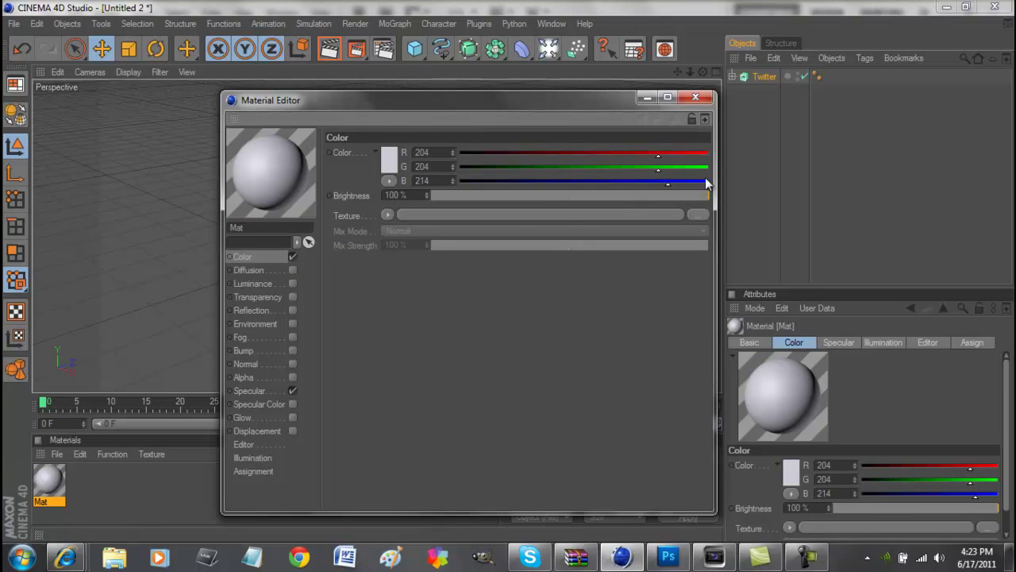
pyautogui.moveTo(688, 181); pyautogui.dragTo(733, 179)
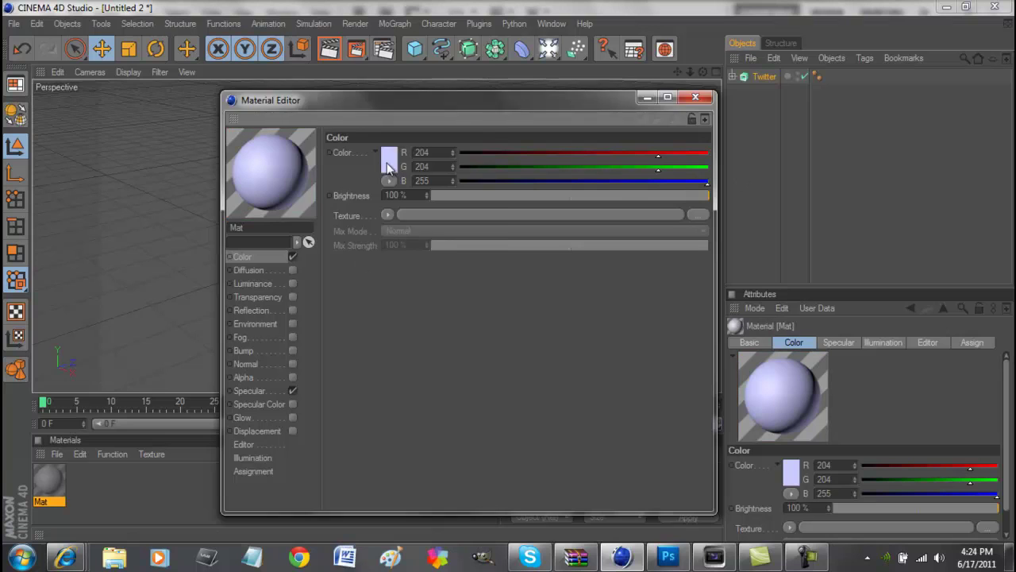
pyautogui.click(389, 160)
pyautogui.click(370, 235)
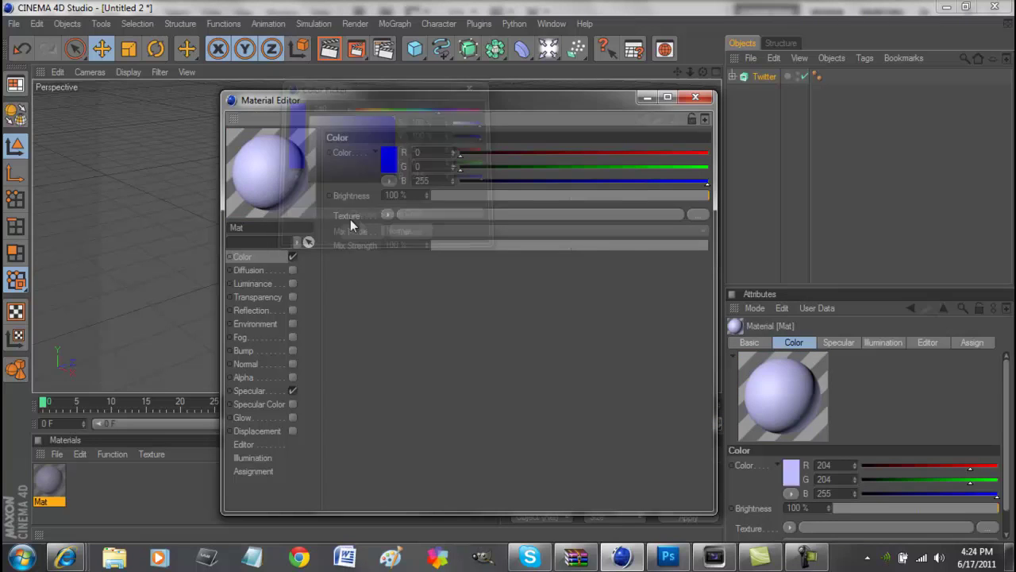
pyautogui.click(690, 101)
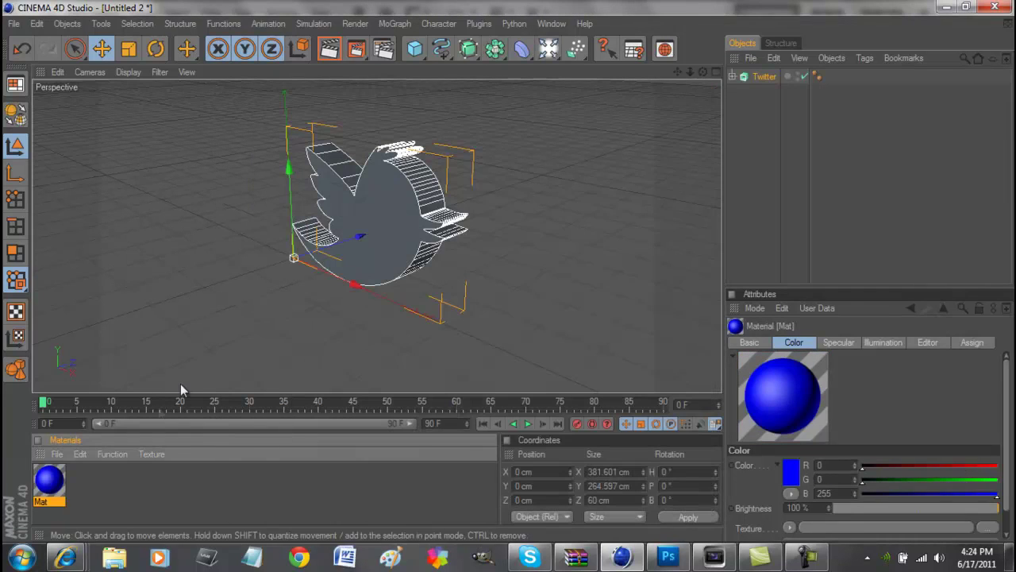
pyautogui.moveTo(49, 486); pyautogui.dragTo(772, 76)
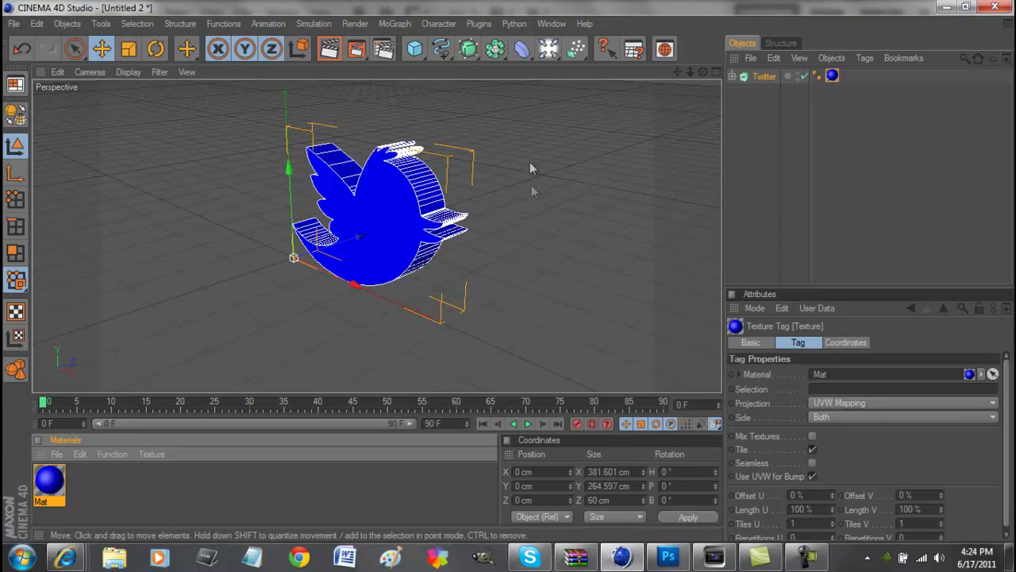
# Render the active view and orbit to inspect the solid blue bird.
pyautogui.click(331, 51)
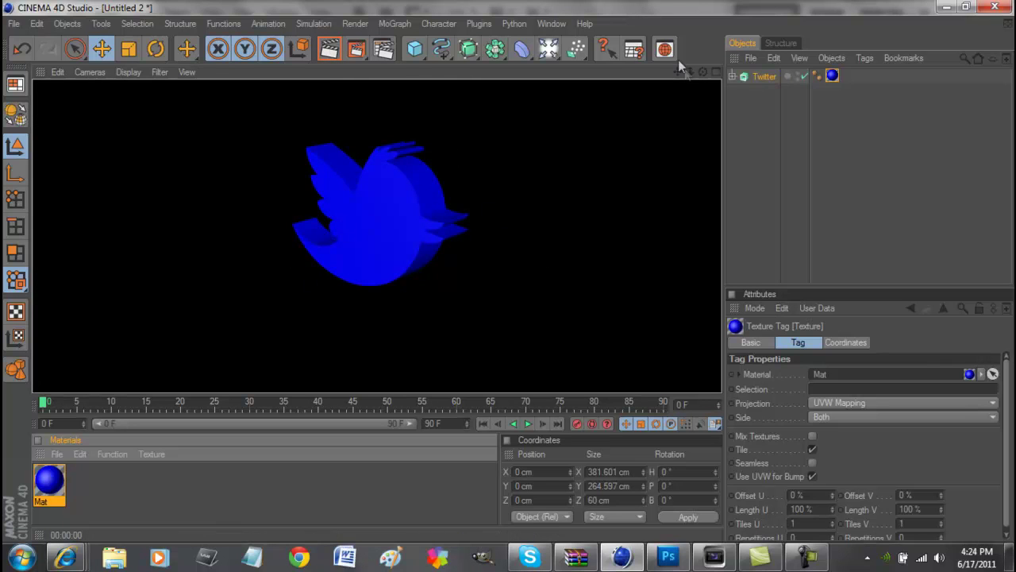
pyautogui.moveTo(703, 73); pyautogui.dragTo(501, 284)
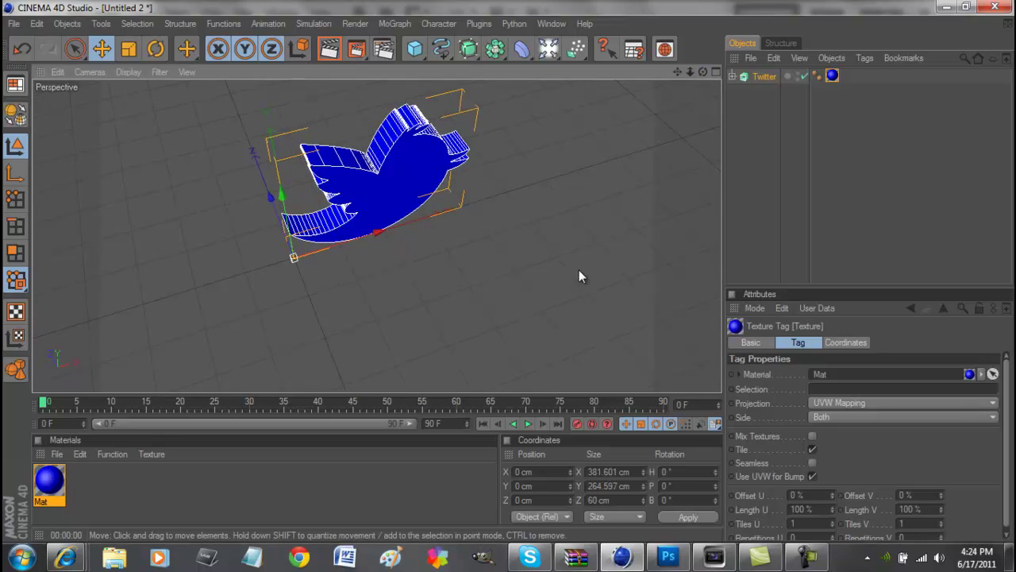